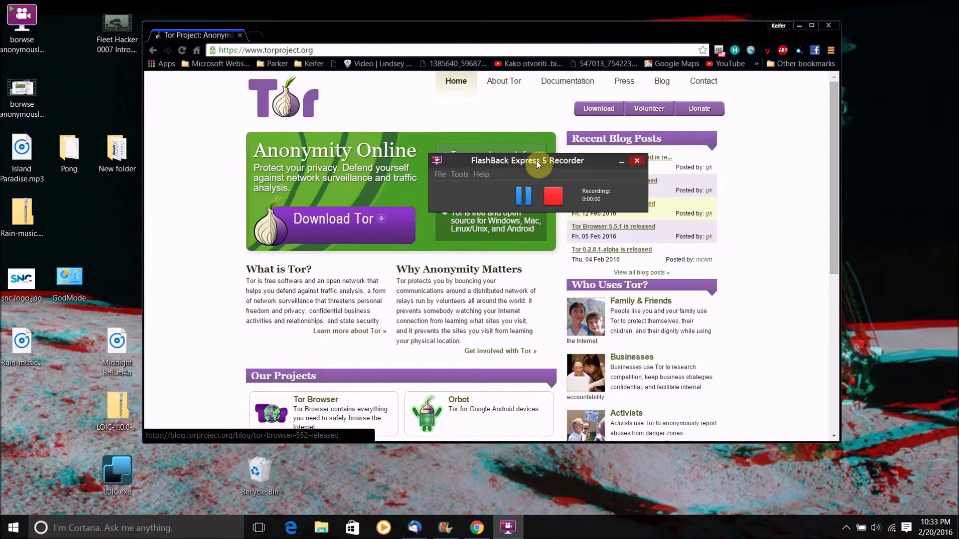
- Go from torproject.org to the Tor download page and scroll to the Windows 5.5.2 download
click(520, 158)
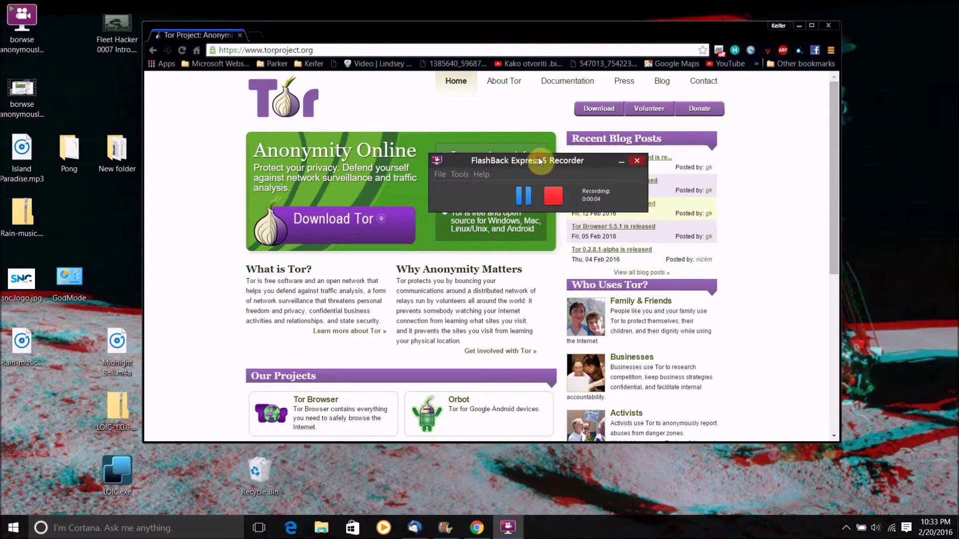
drag(538, 157, 706, 472)
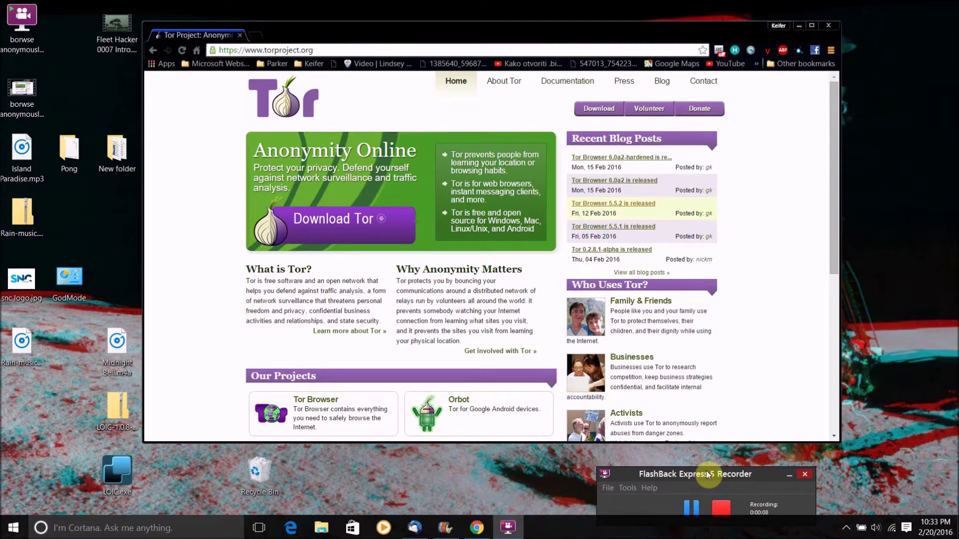
click(763, 330)
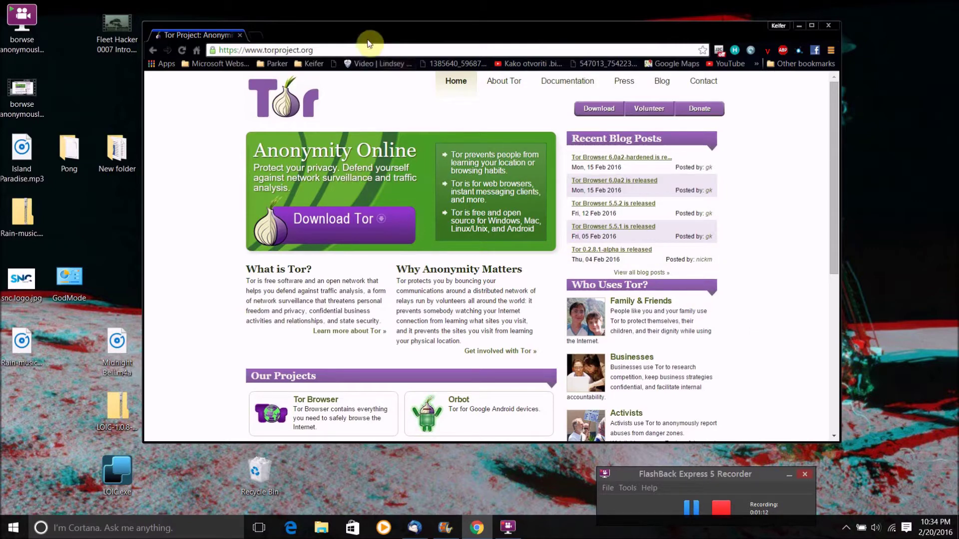
click(349, 225)
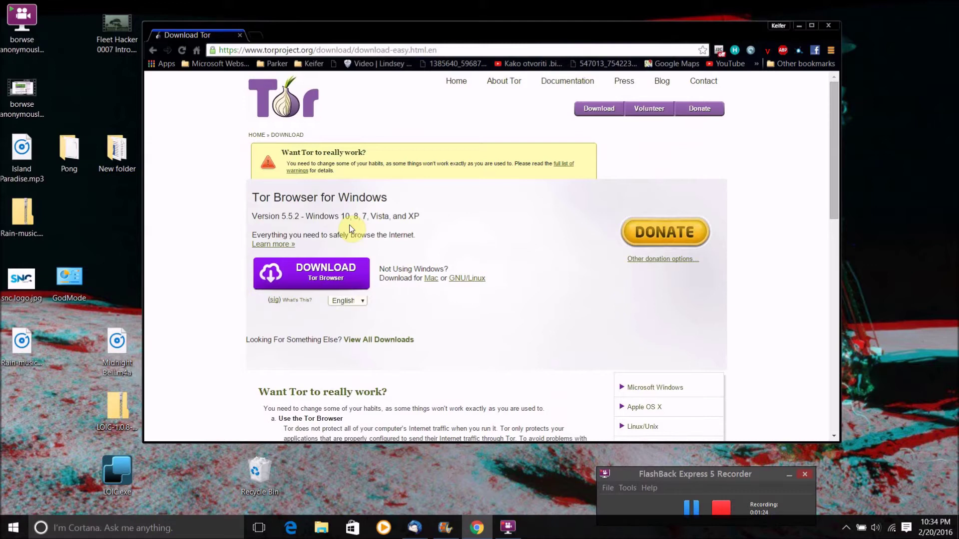
drag(833, 201, 834, 222)
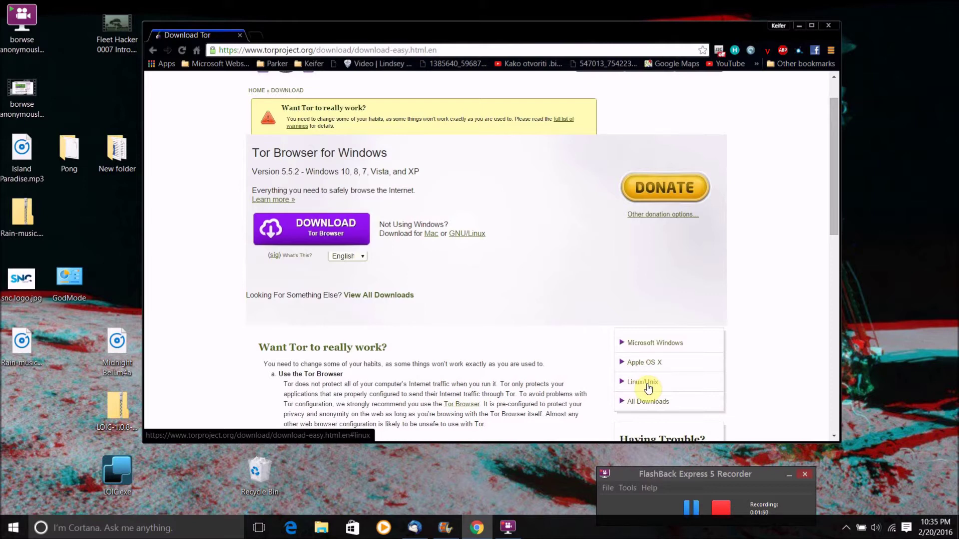
click(330, 221)
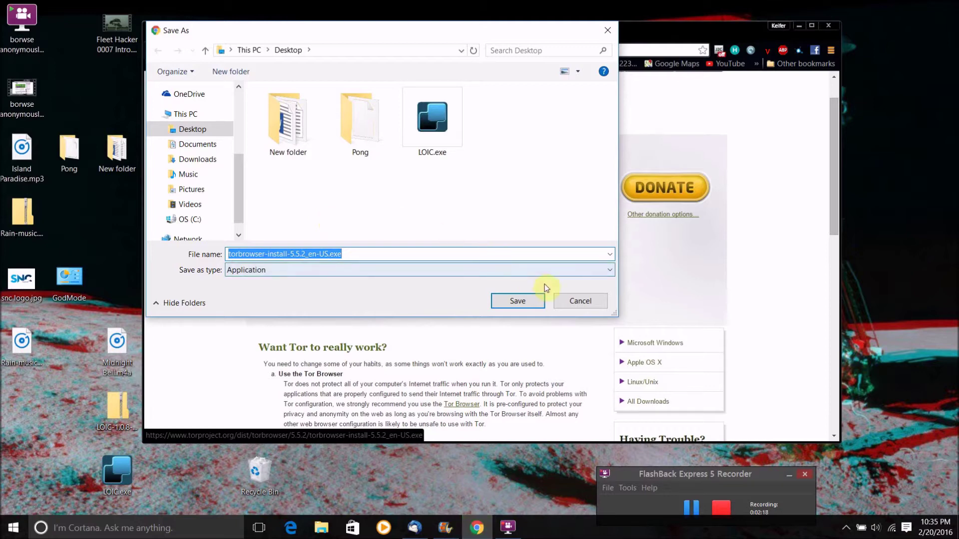
click(571, 301)
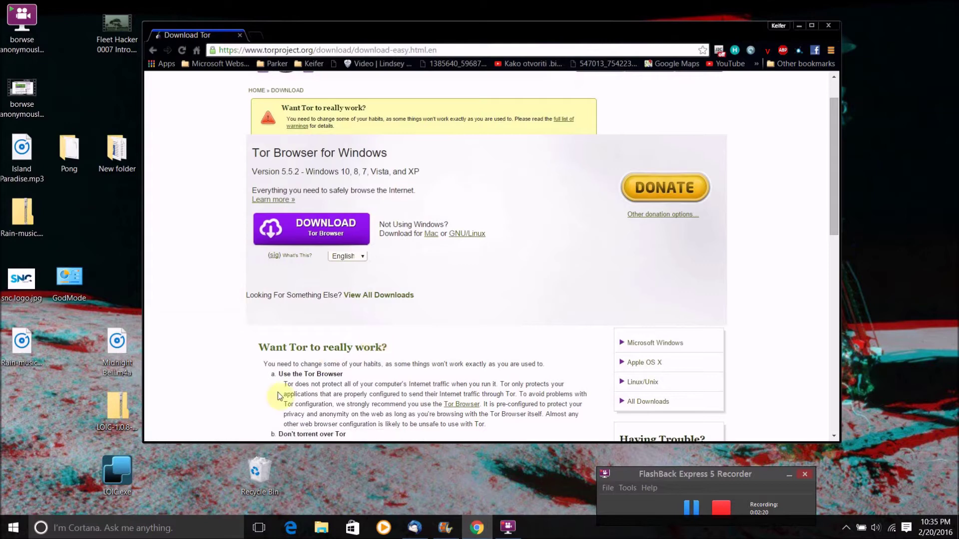
click(161, 522)
- Search 'start' in the Start menu and launch Tor Browser
text(start)
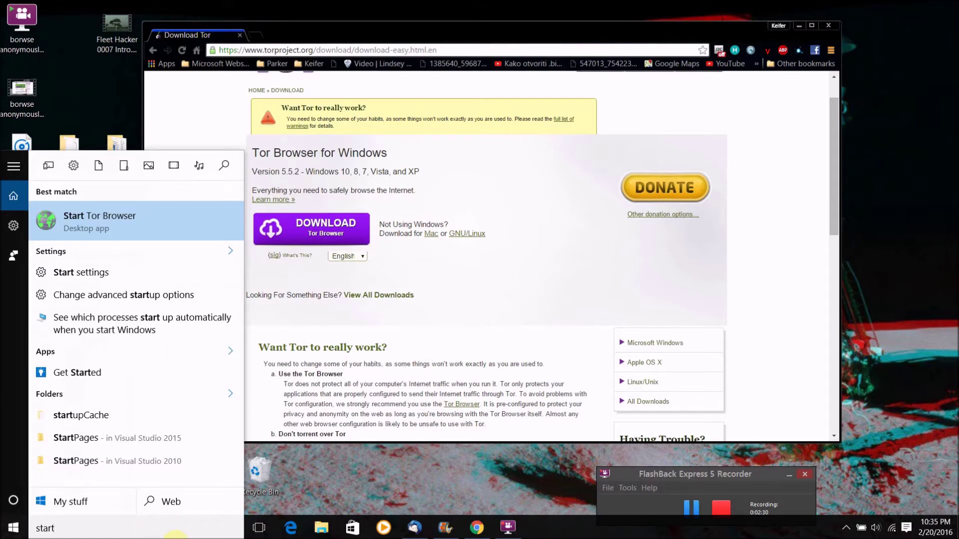
click(158, 232)
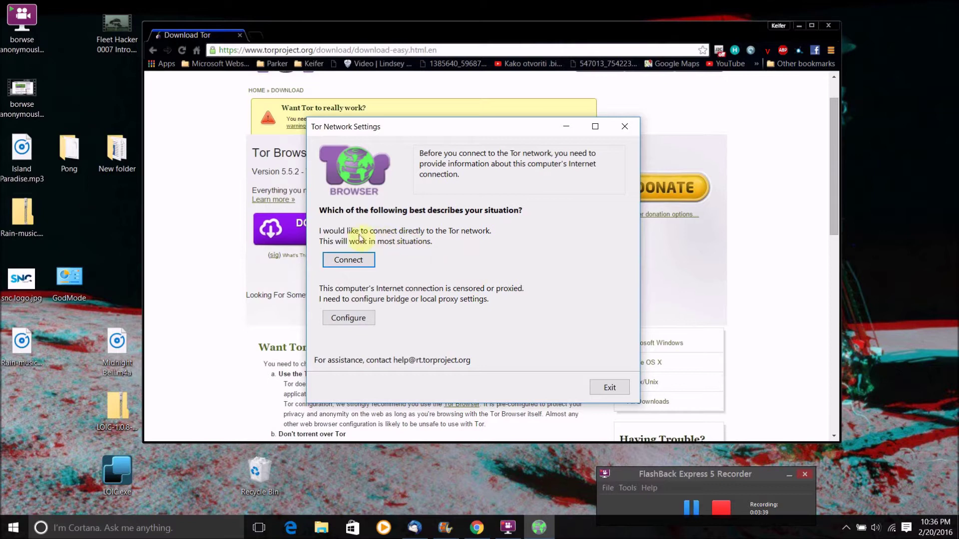
- Connect directly to the Tor network from the Tor Network Settings dialog
click(353, 260)
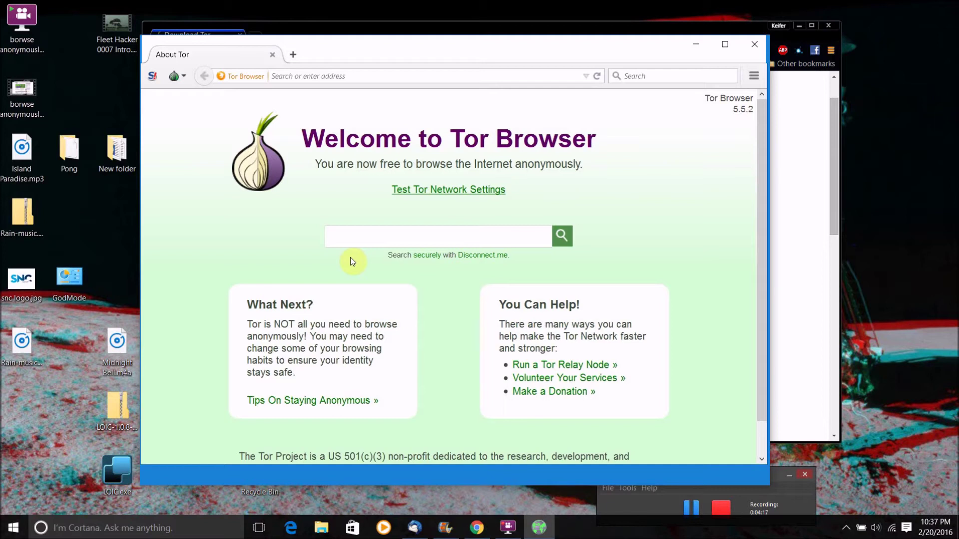
- Load startpage.com in Tor Browser and search it for 'start well'
click(409, 74)
text(sta)
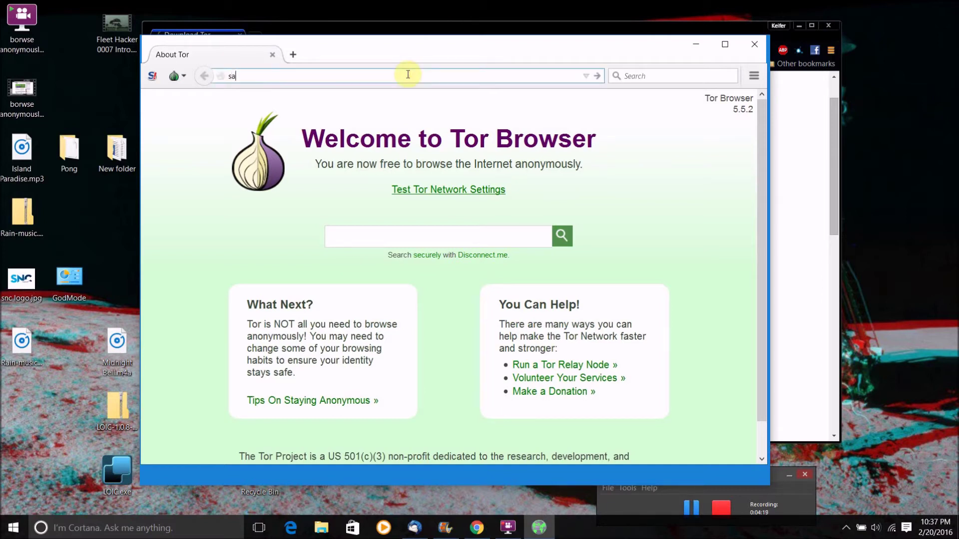
text(rt)
key(BackSpace)
key(BackSpace)
key(BackSpace)
text(tartpage.com)
key(Return)
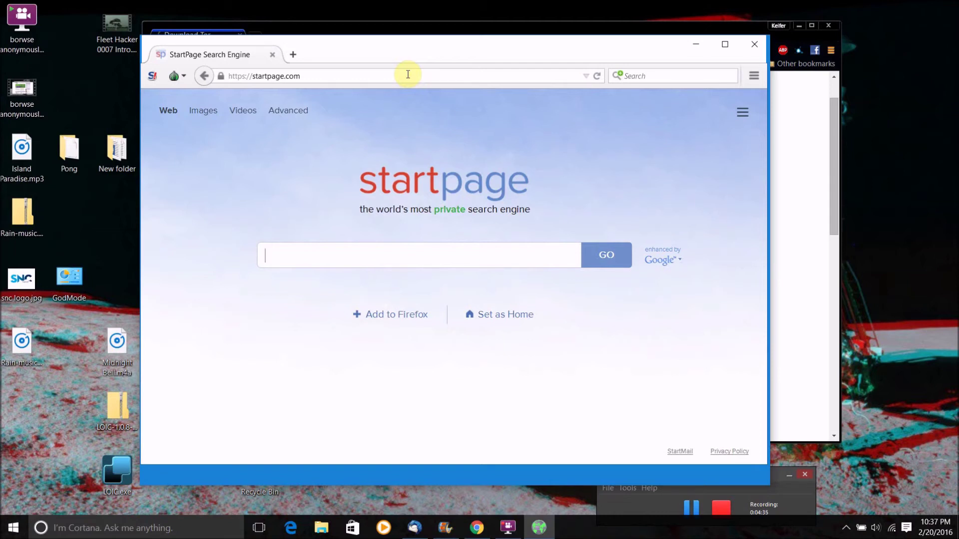
text(start well)
key(Return)
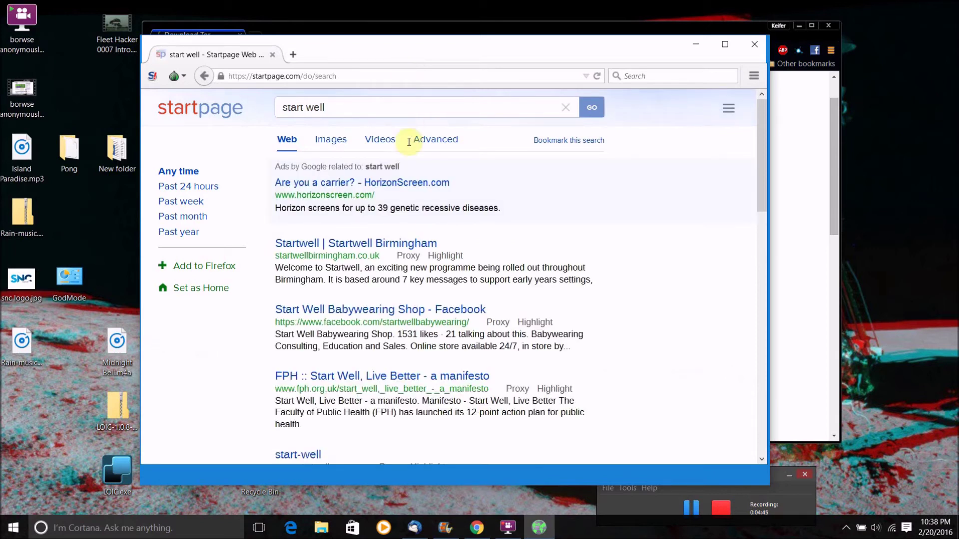
- Open the Startwell Birmingham result, declining the site's canvas data request
click(391, 255)
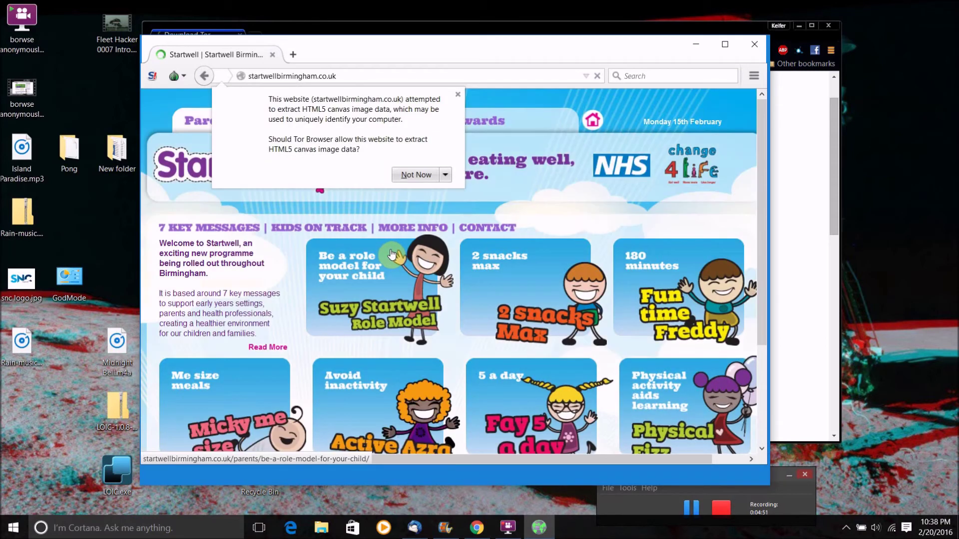
click(416, 175)
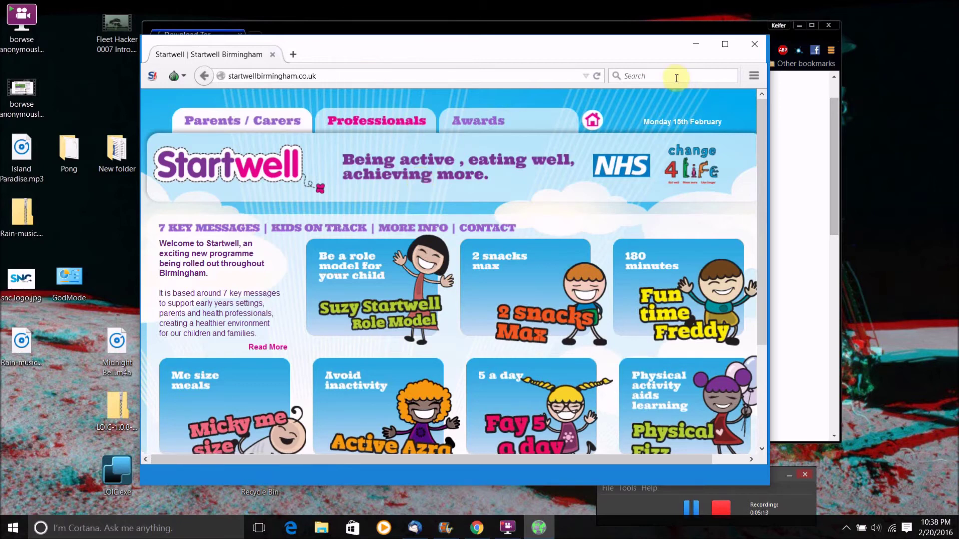
click(676, 78)
- Back on Startpage, search 'ip tracker' and open the IP-Tracker.org result
text(ip )
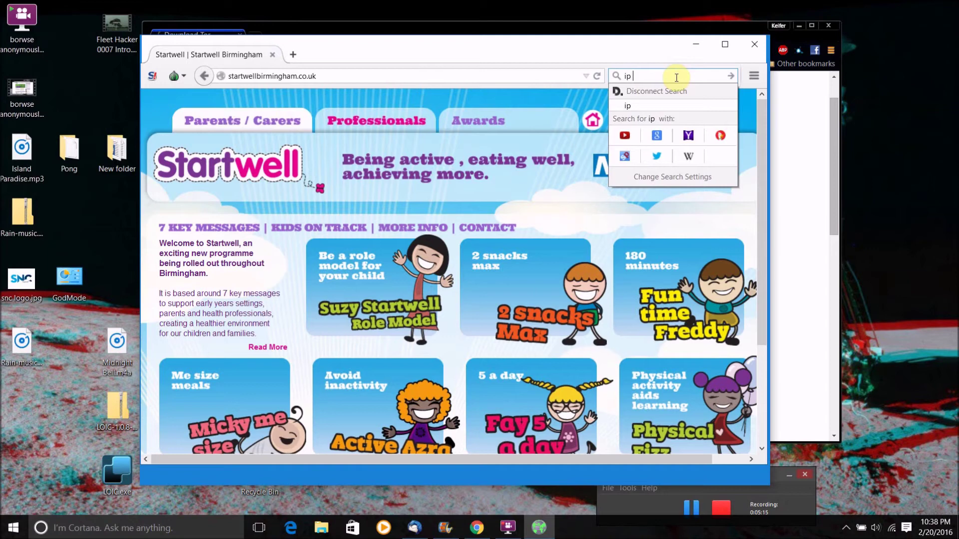
text(tr)
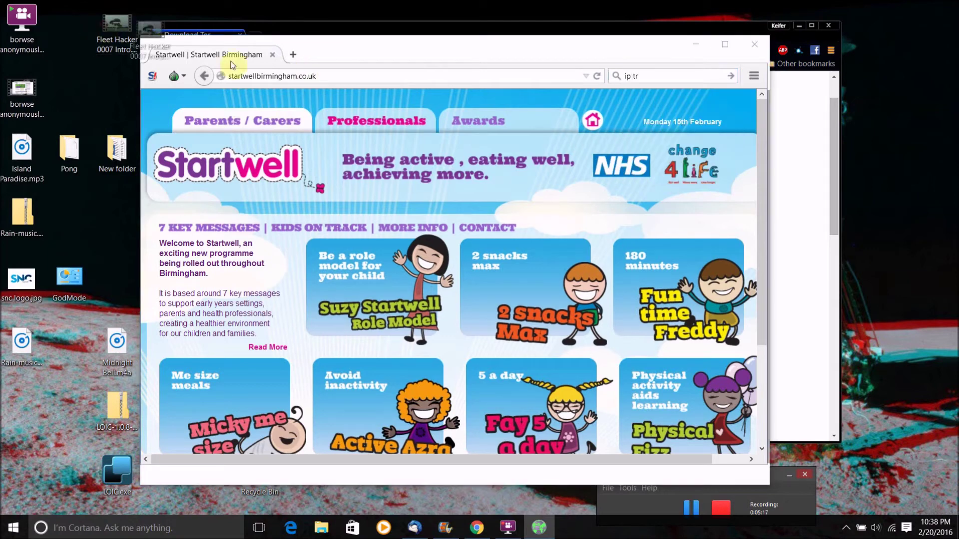
drag(115, 30, 103, 73)
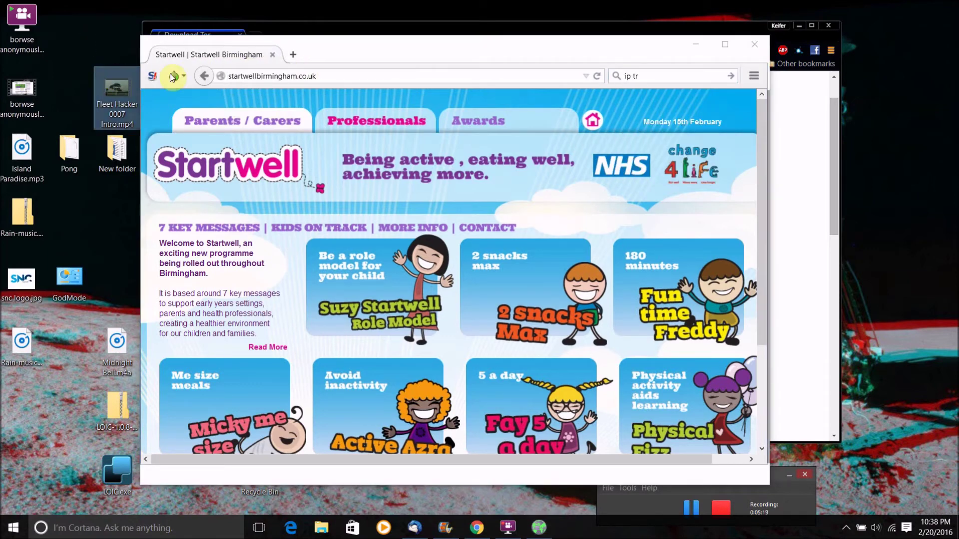
click(204, 76)
click(330, 111)
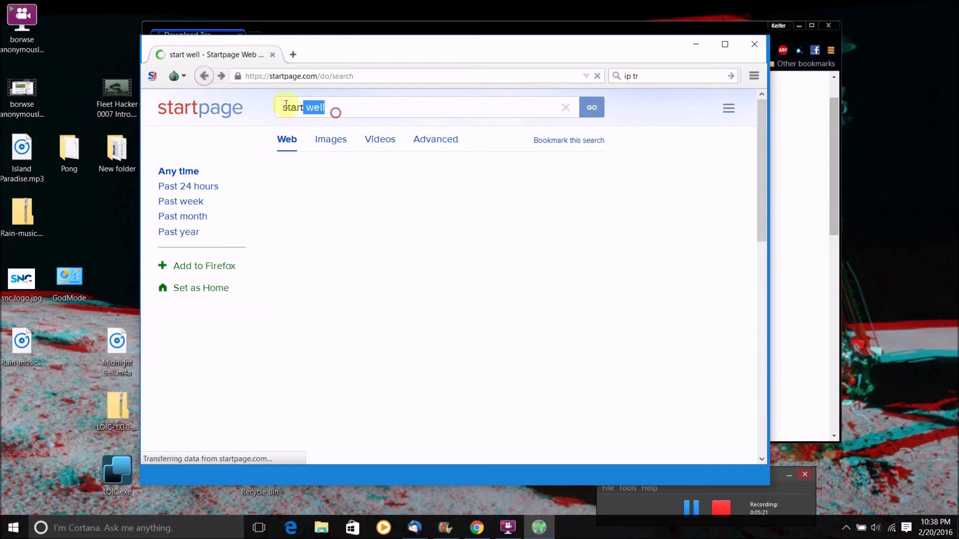
text(ip tracker)
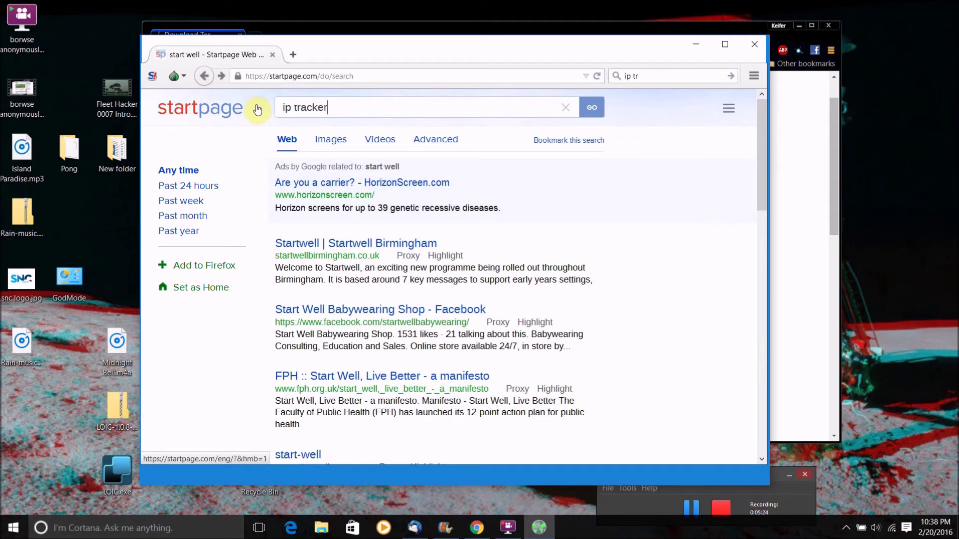
key(Return)
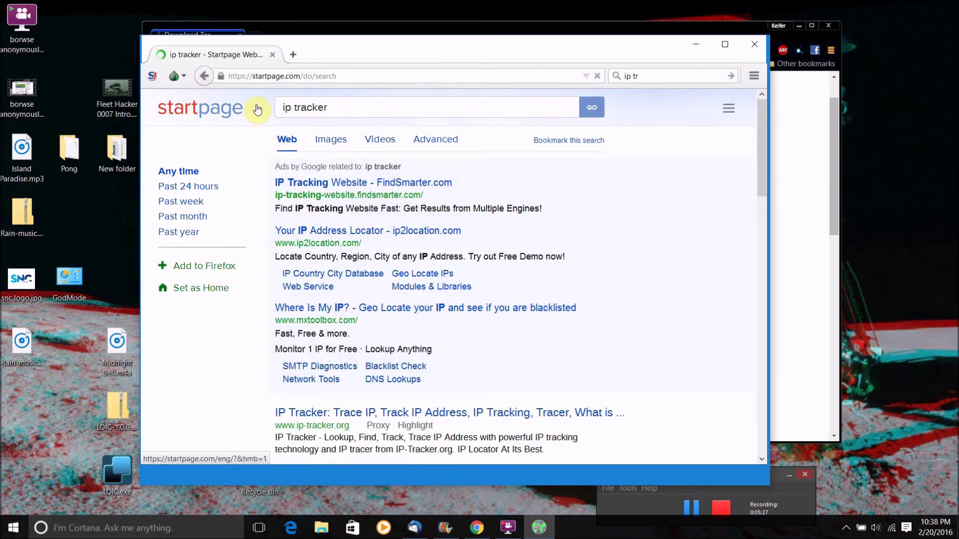
click(400, 414)
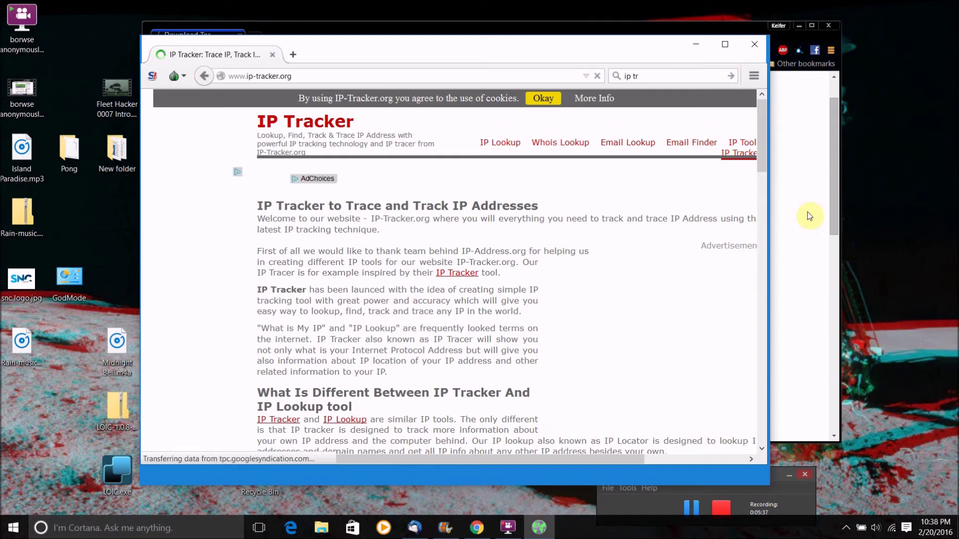
- Scroll IP-Tracker.org to the My IP table and map showing Amsterdam, Netherlands
mouse_move(739, 167)
mouse_down()
mouse_move(758, 148)
mouse_move(760, 186)
mouse_move(760, 118)
mouse_move(755, 221)
mouse_up()
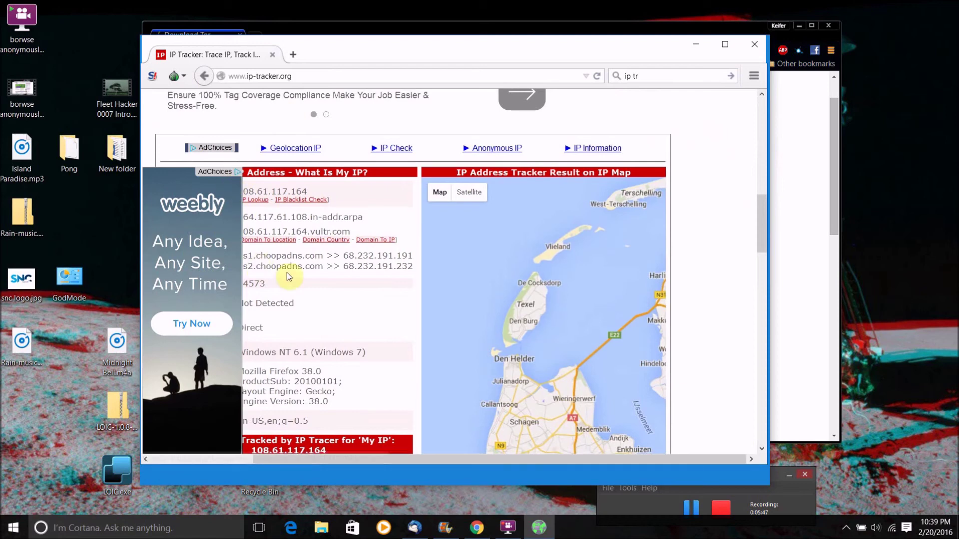
drag(401, 460, 270, 460)
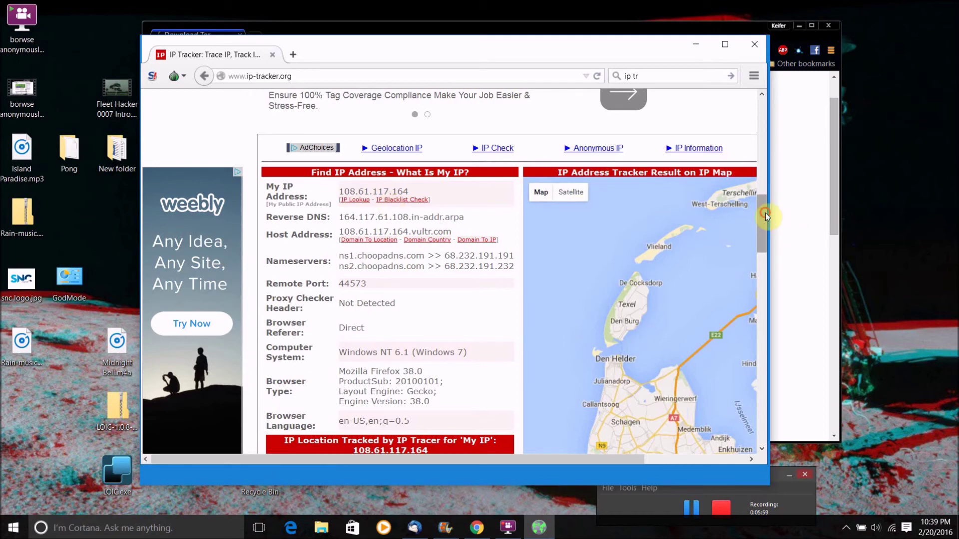
drag(766, 213, 753, 269)
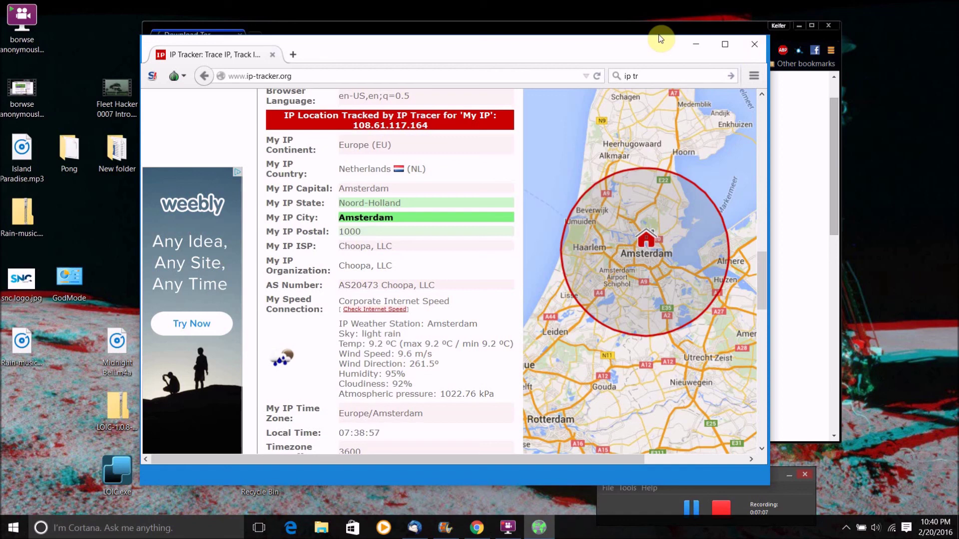
click(751, 44)
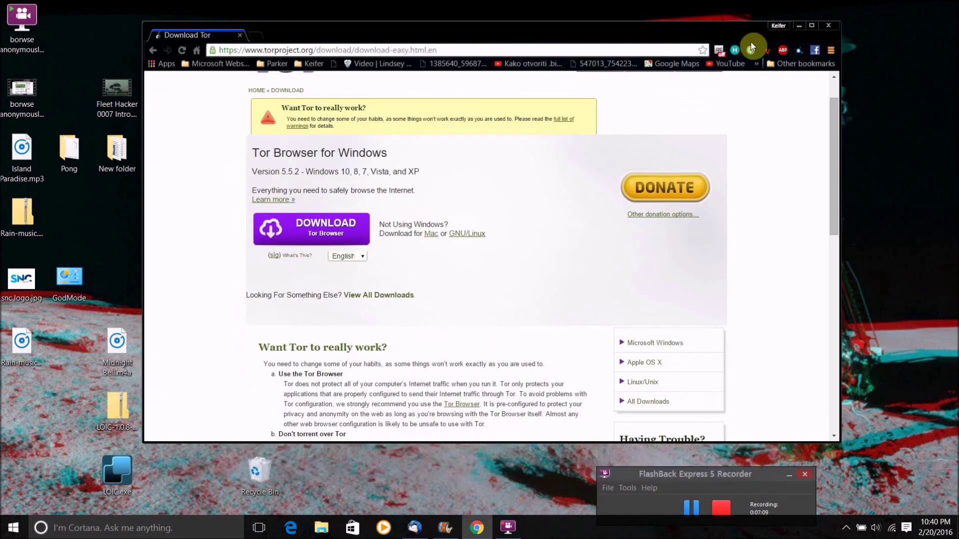
click(721, 469)
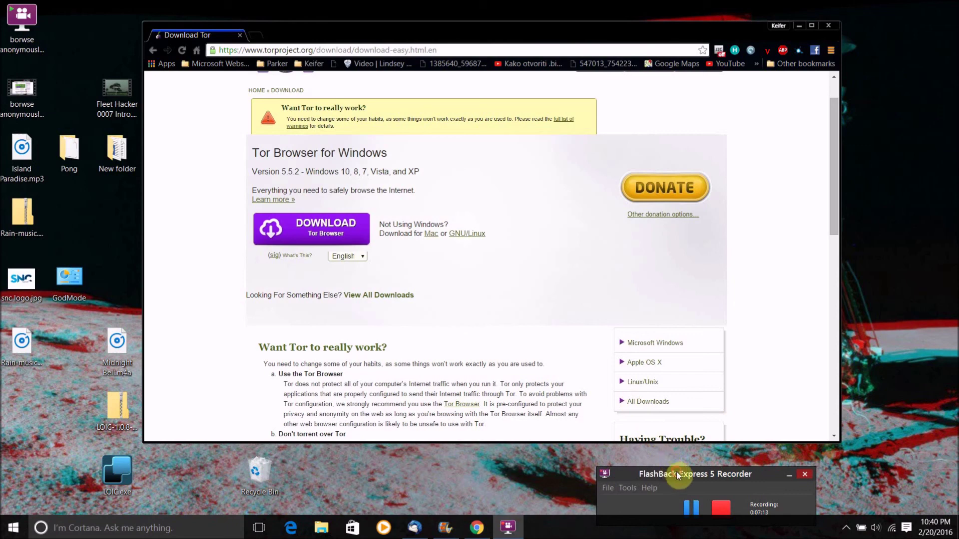
drag(678, 475, 528, 227)
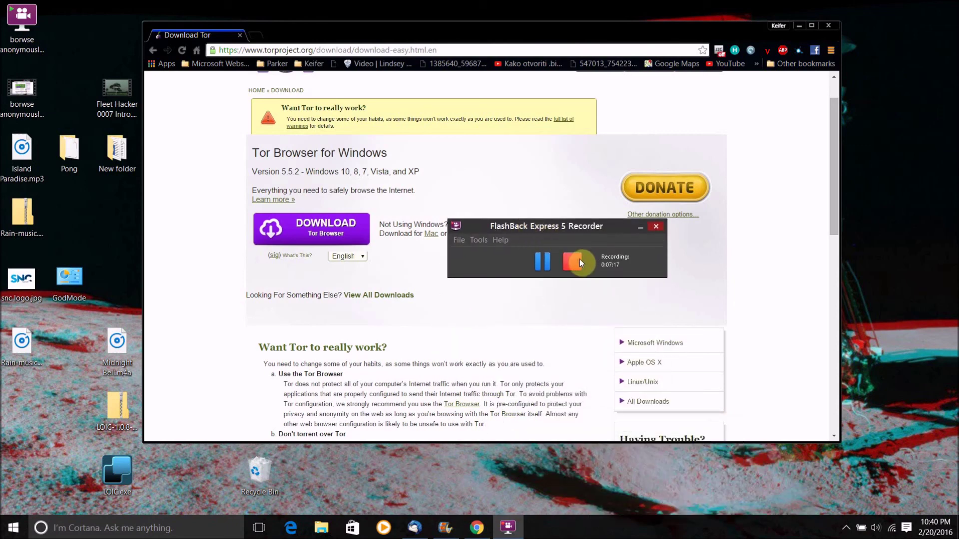